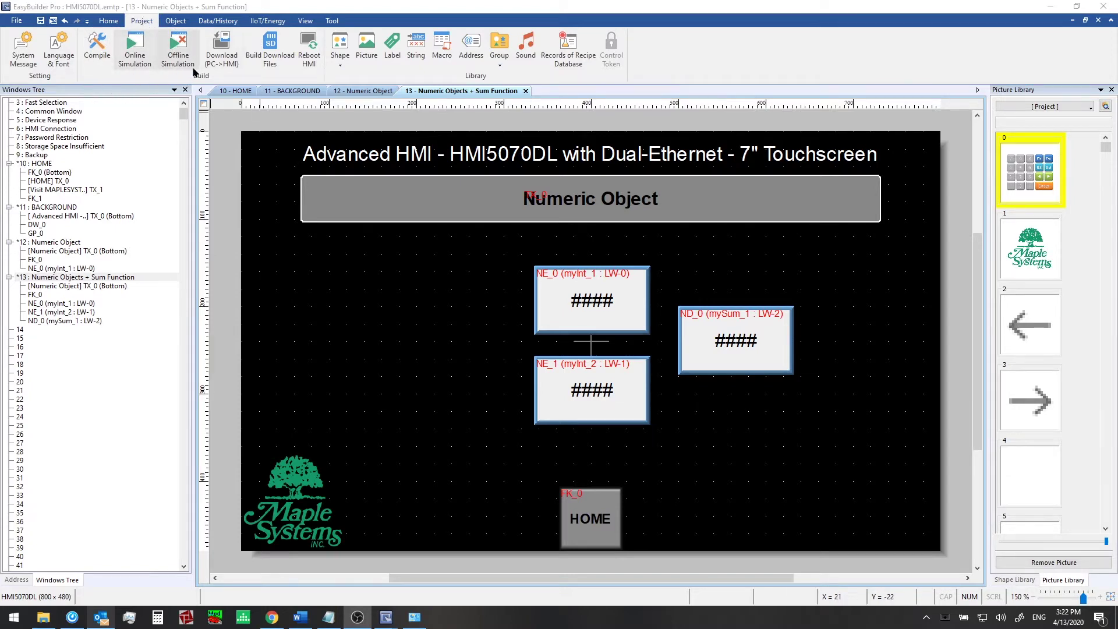
Browse Chrome's Maple Systems Sample Projects down to Macro Basics and Macro Math Functions, then minimize Chrome
left_click(175, 65)
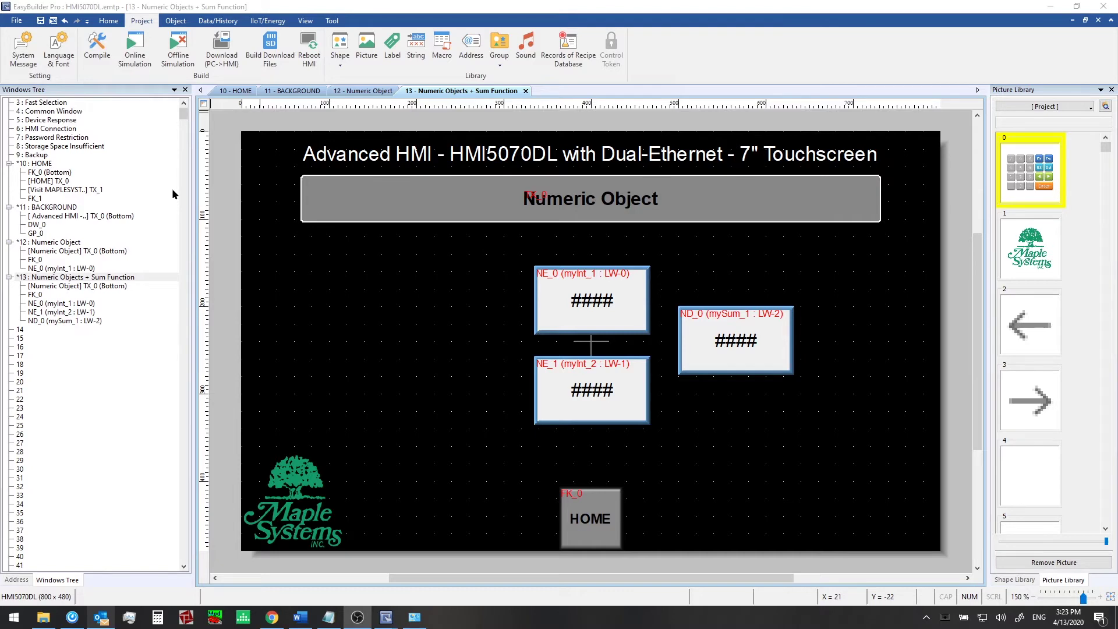
left_click(272, 617)
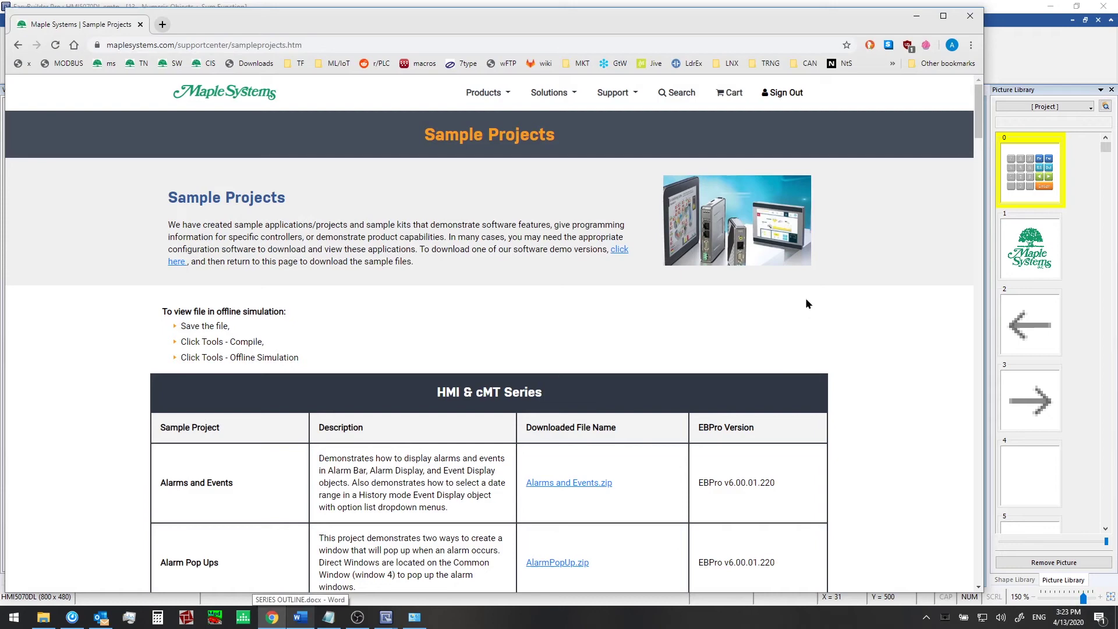
scroll(781, 288, "down", 4)
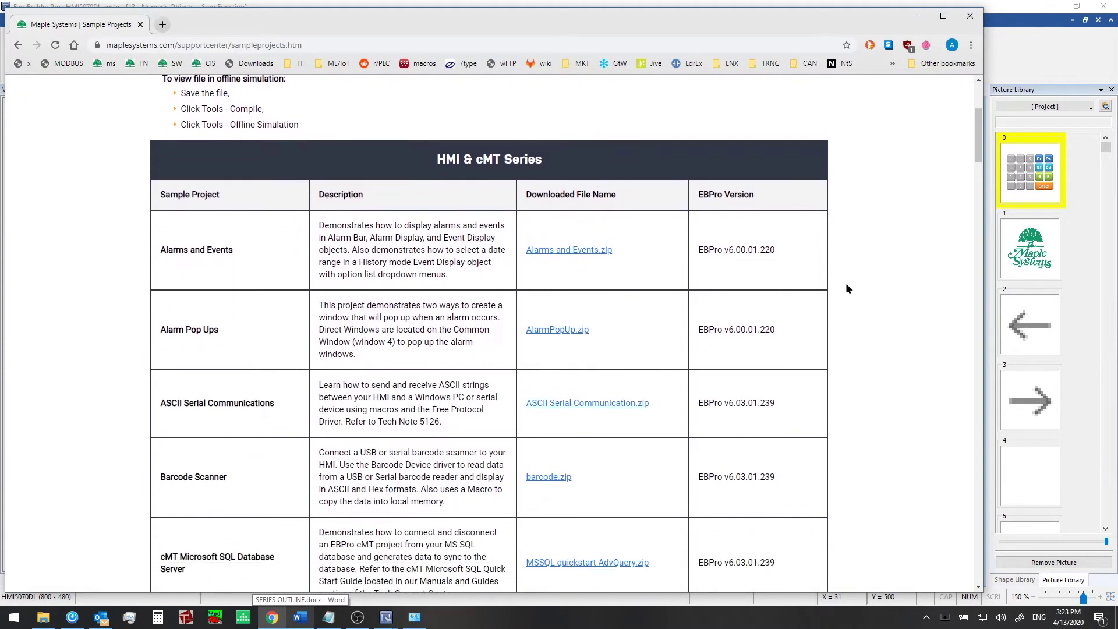
scroll(848, 288, "down", 2)
scroll(848, 288, "down", 3)
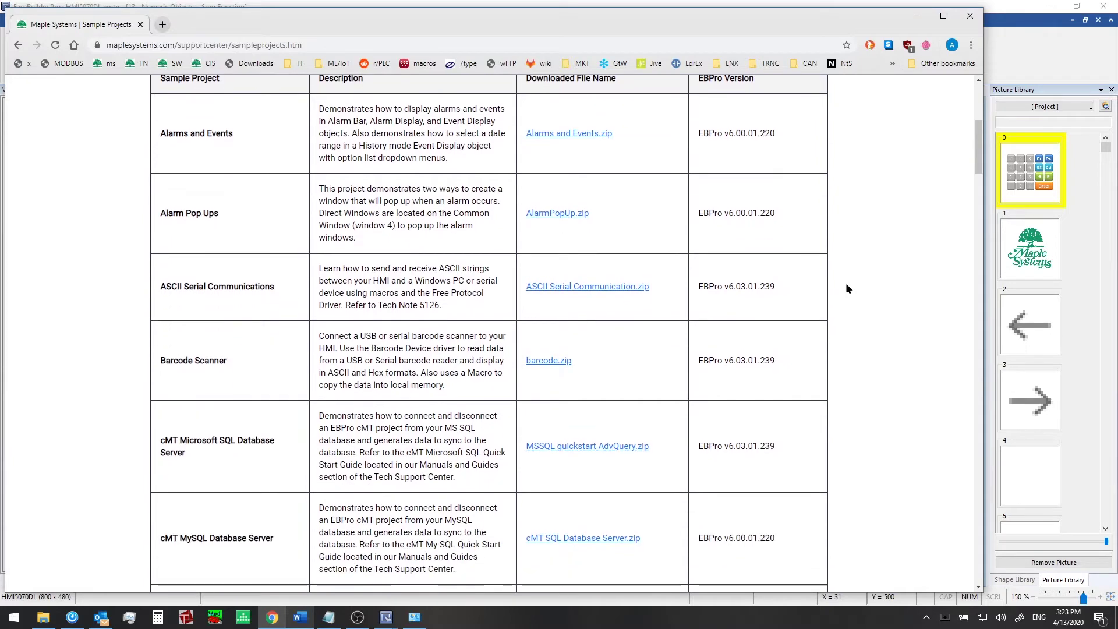
scroll(847, 289, "down", 3)
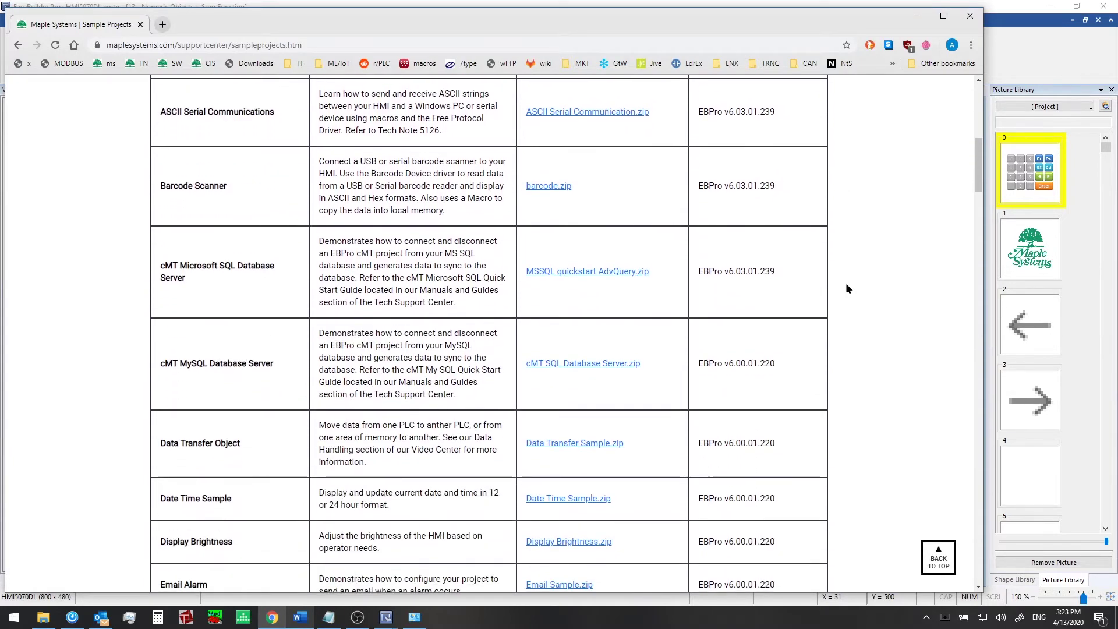
scroll(846, 288, "down", 5)
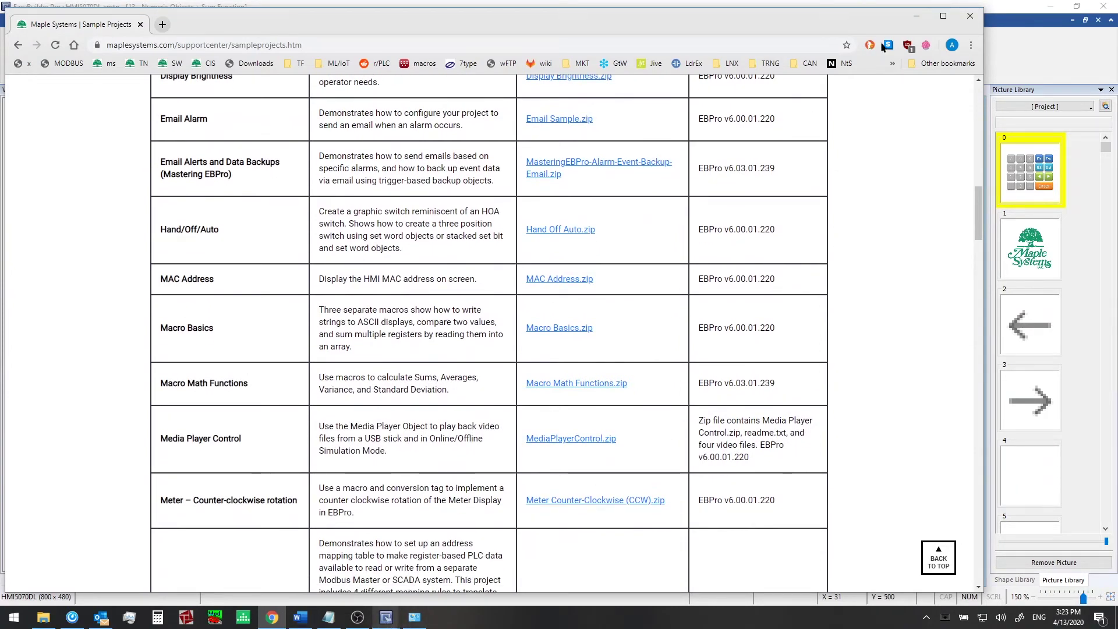
left_click(910, 17)
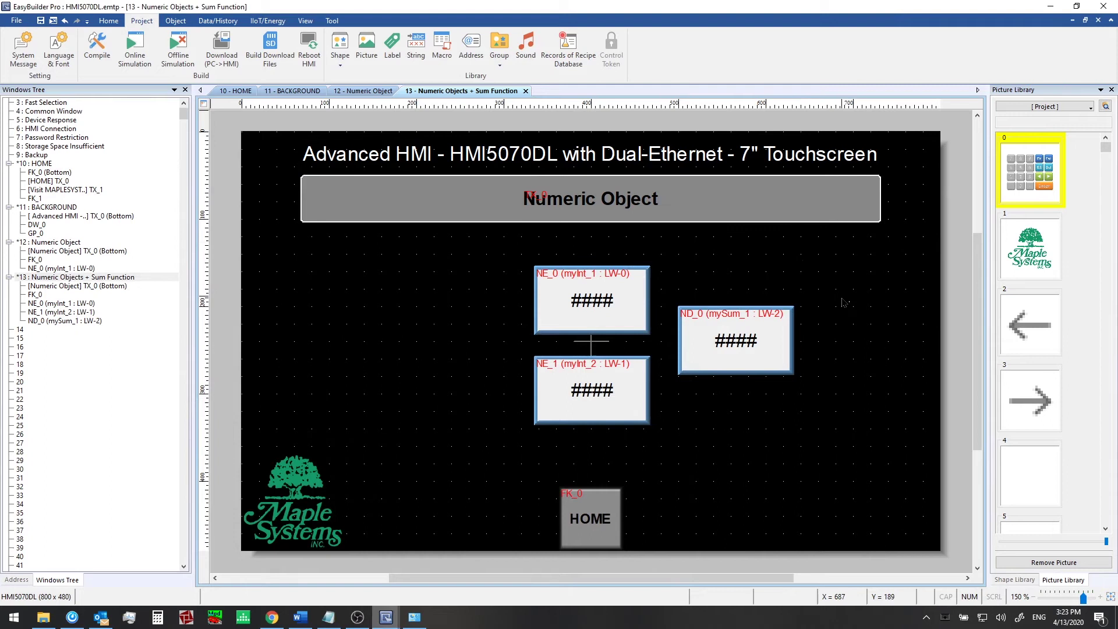
Set the mySum_1 numeric display's font to Arial Bold at size 20
left_click(747, 330)
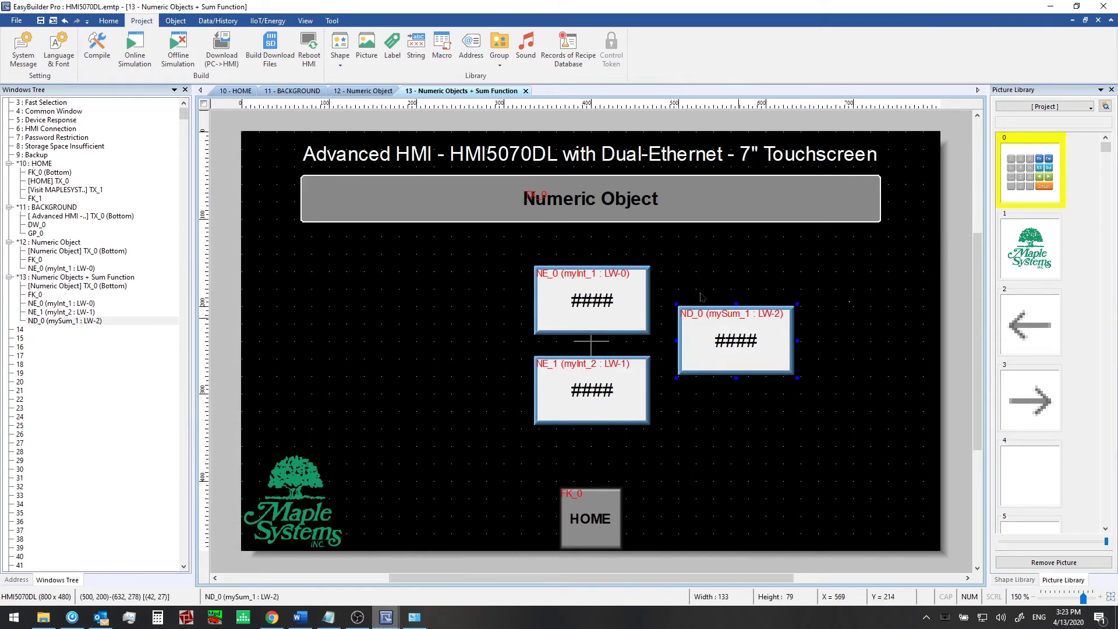
left_click(109, 21)
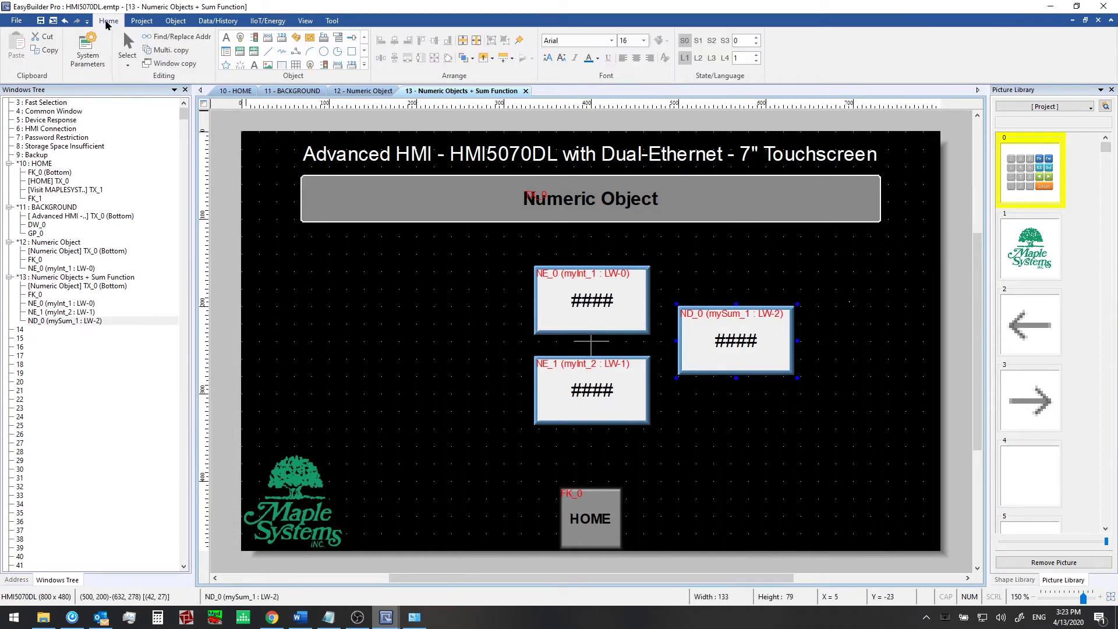
left_click(612, 40)
left_click(603, 123)
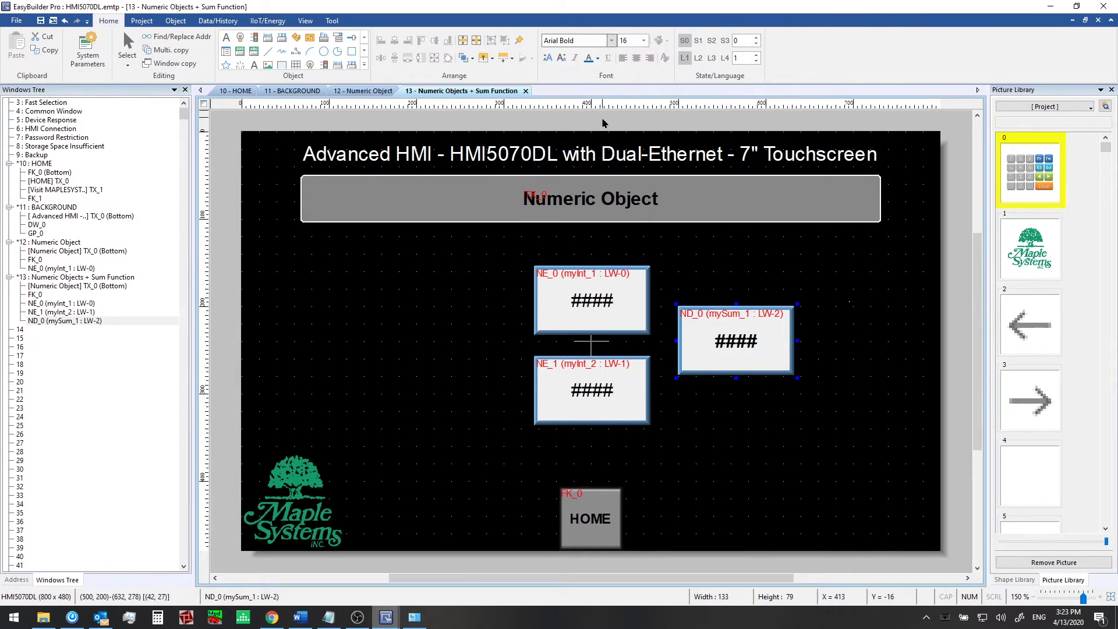
left_click(644, 40)
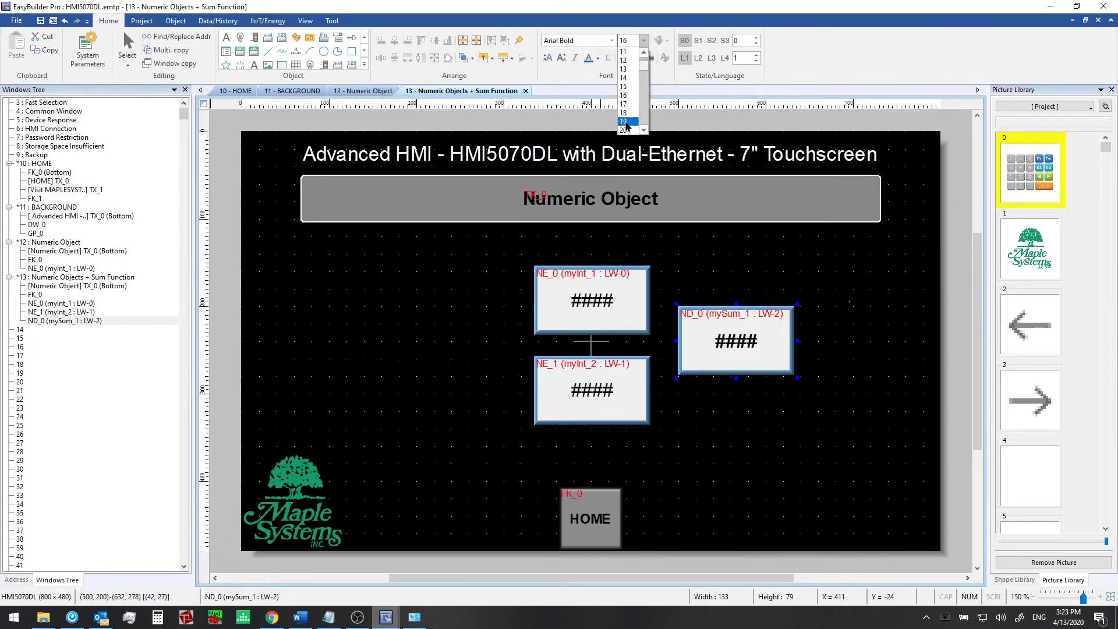
left_click(626, 121)
left_click(644, 40)
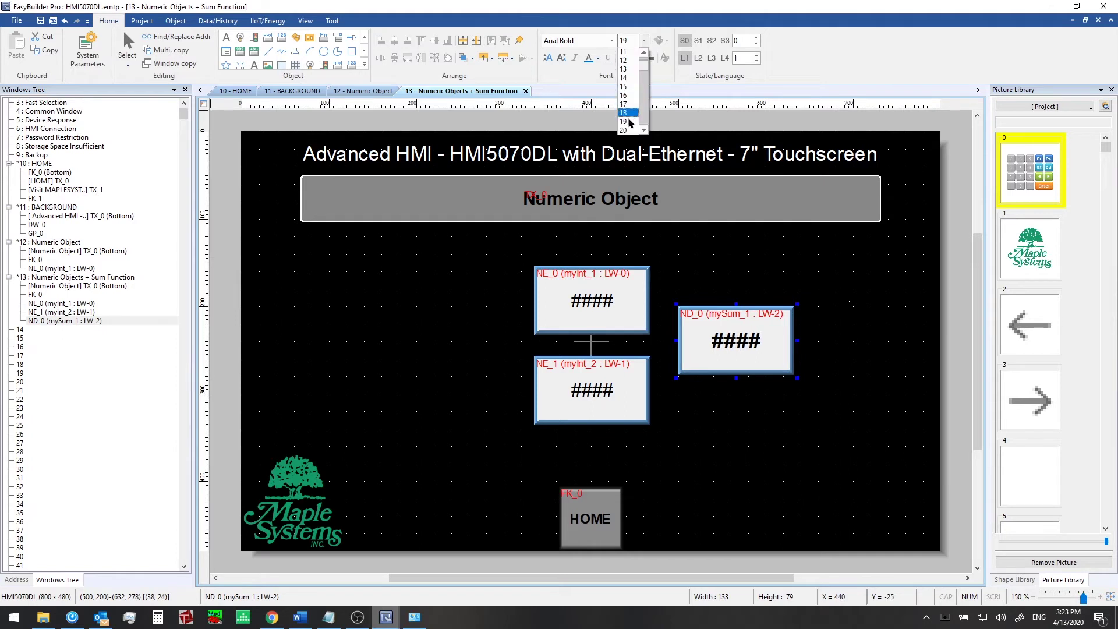
left_click(629, 132)
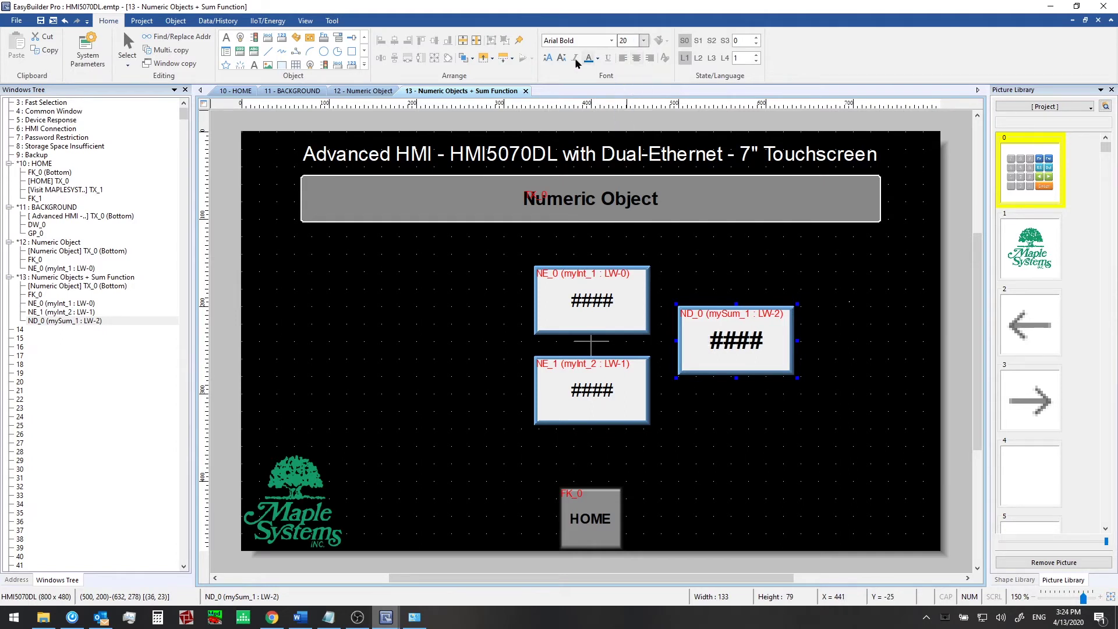
Make the display's digits blue and deselect it
left_click(597, 58)
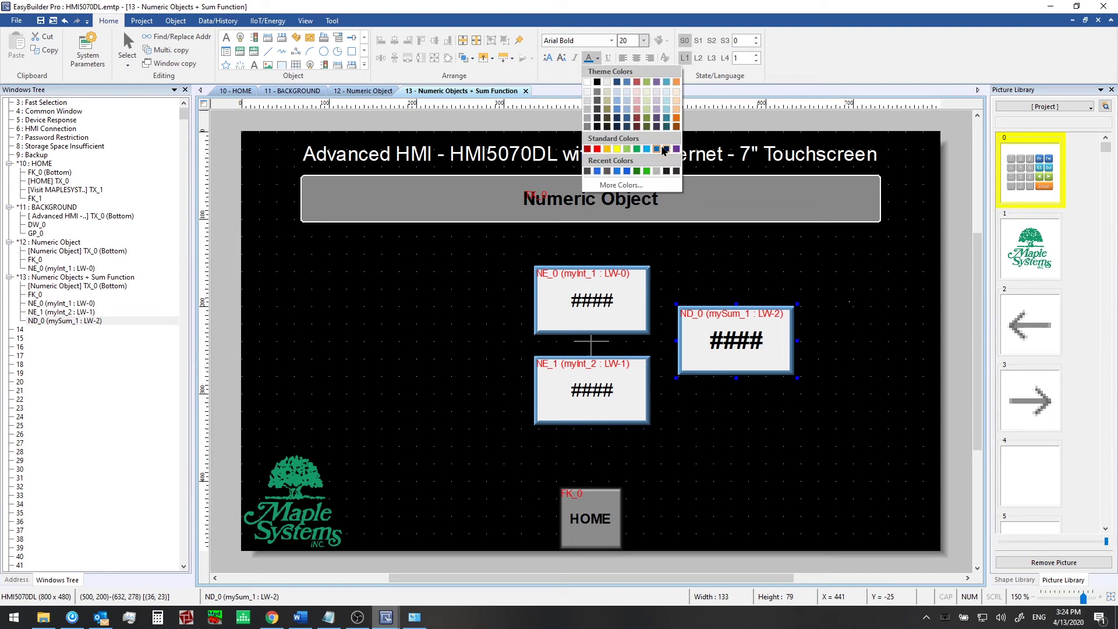
left_click(627, 171)
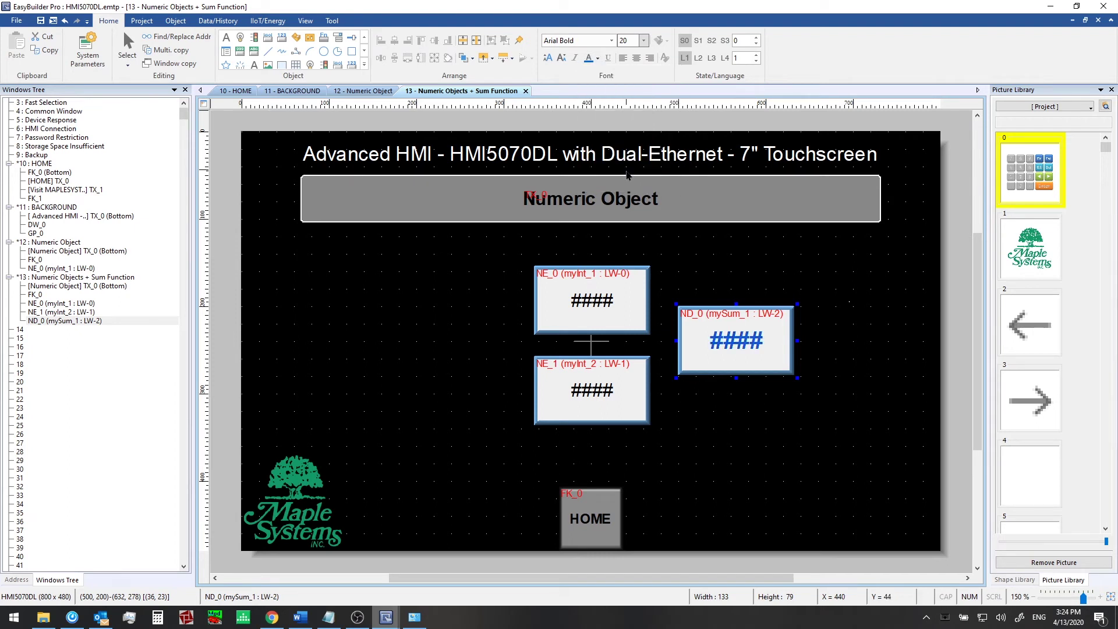
left_click(813, 279)
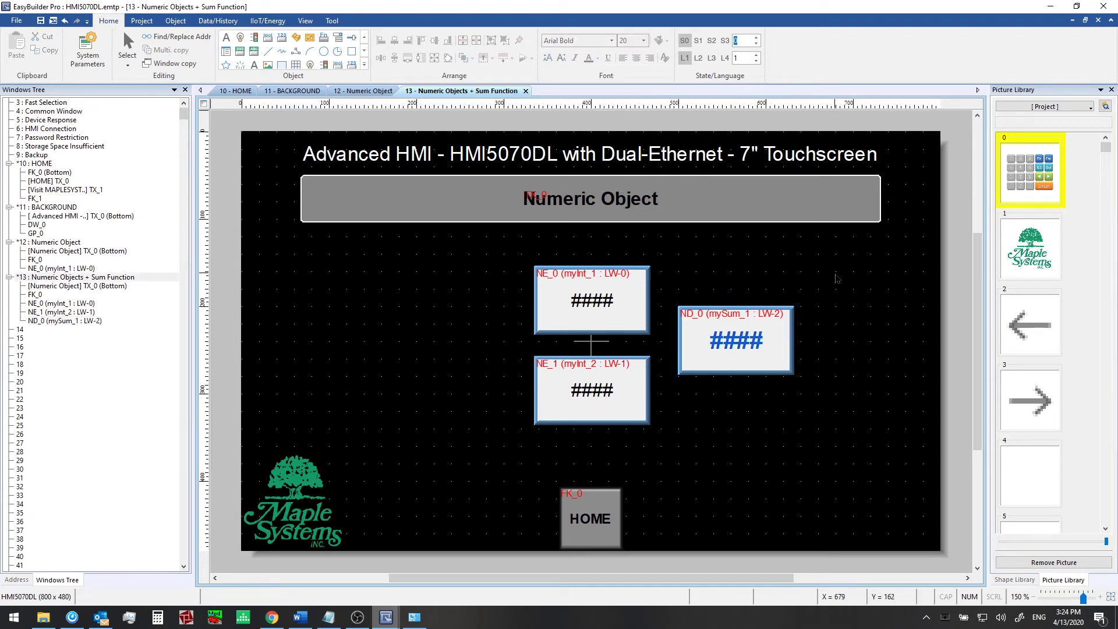
left_click(142, 20)
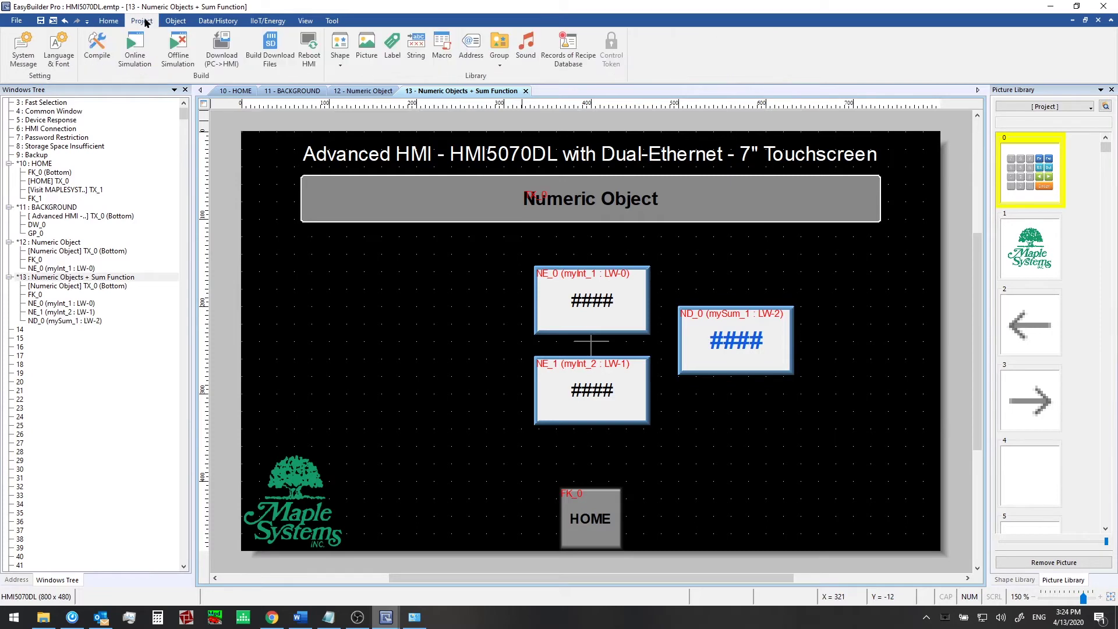
left_click(177, 52)
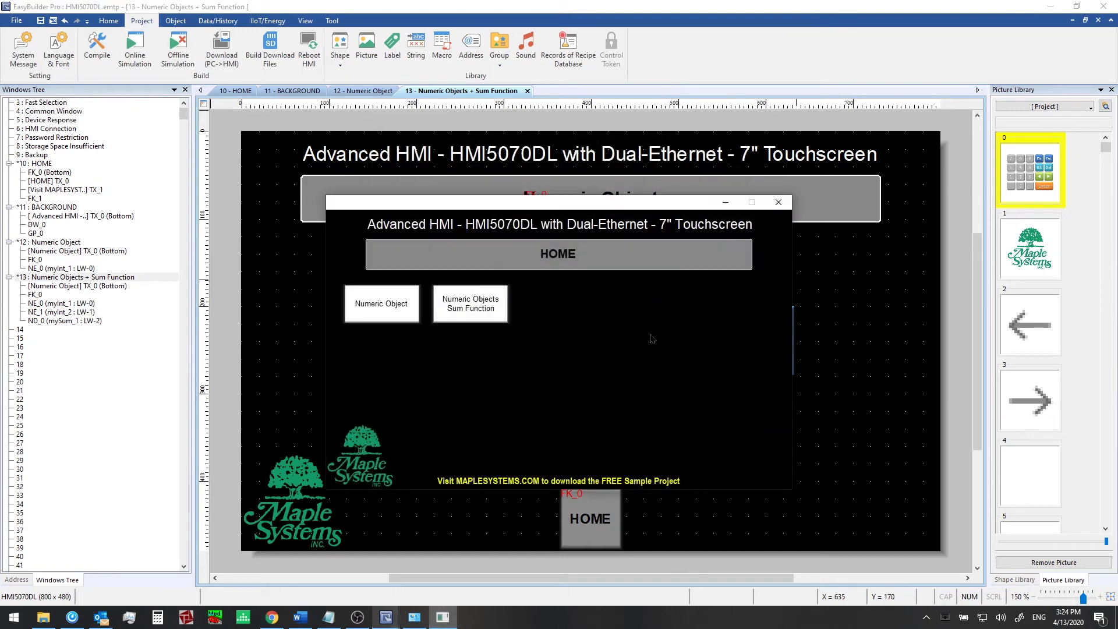
left_click(475, 316)
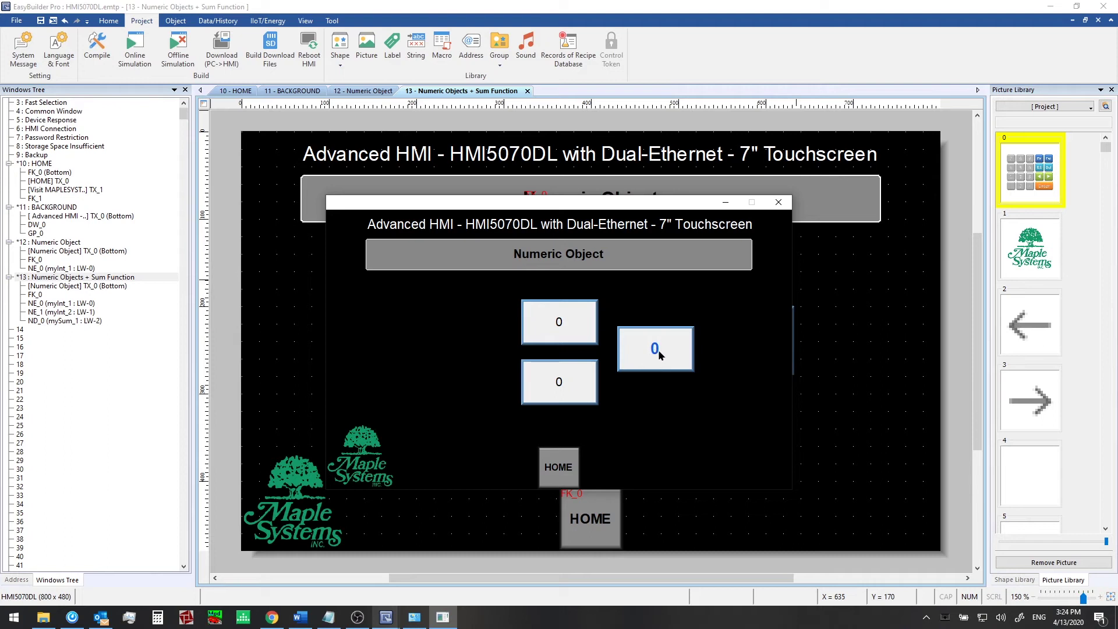
left_click(579, 324)
left_click(528, 350)
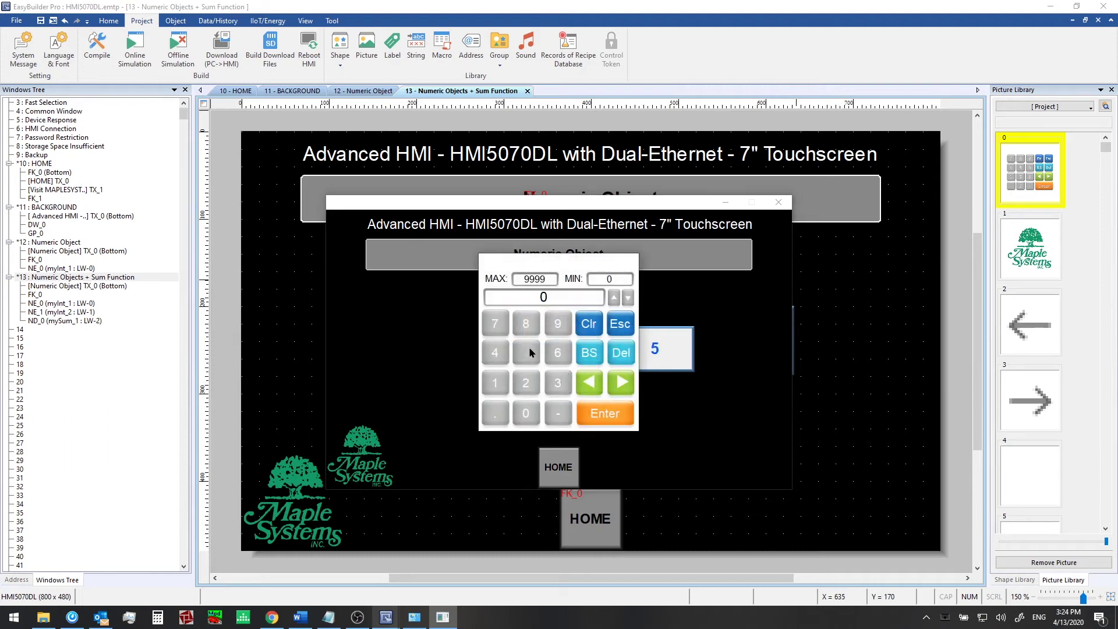
left_click(606, 410)
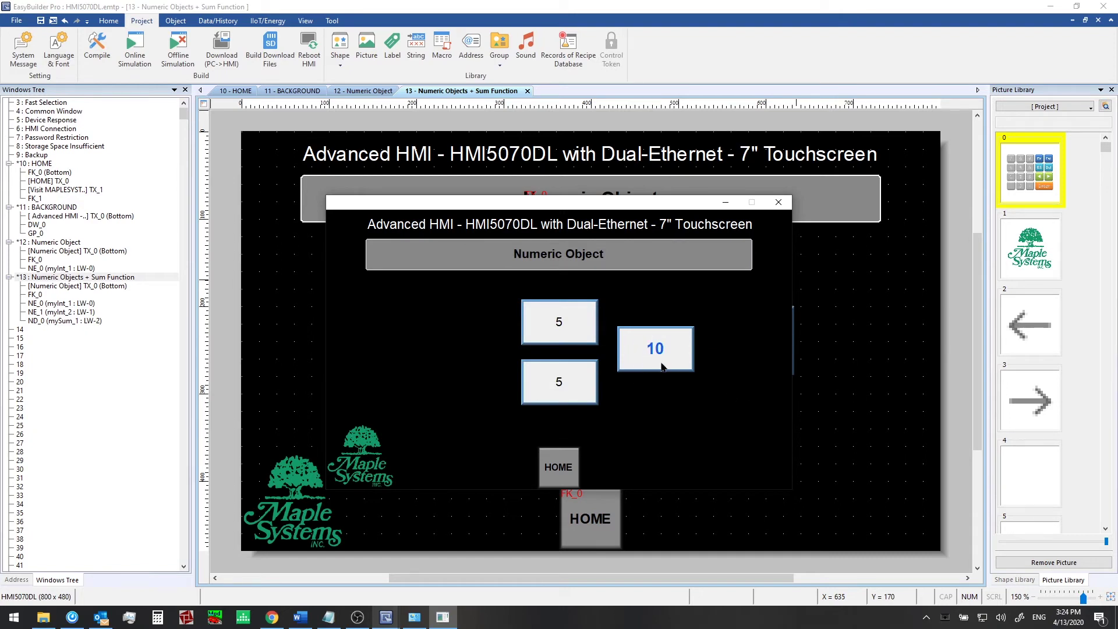
Close the simulation and create a new text object reading 'mySum_1'
left_click(778, 203)
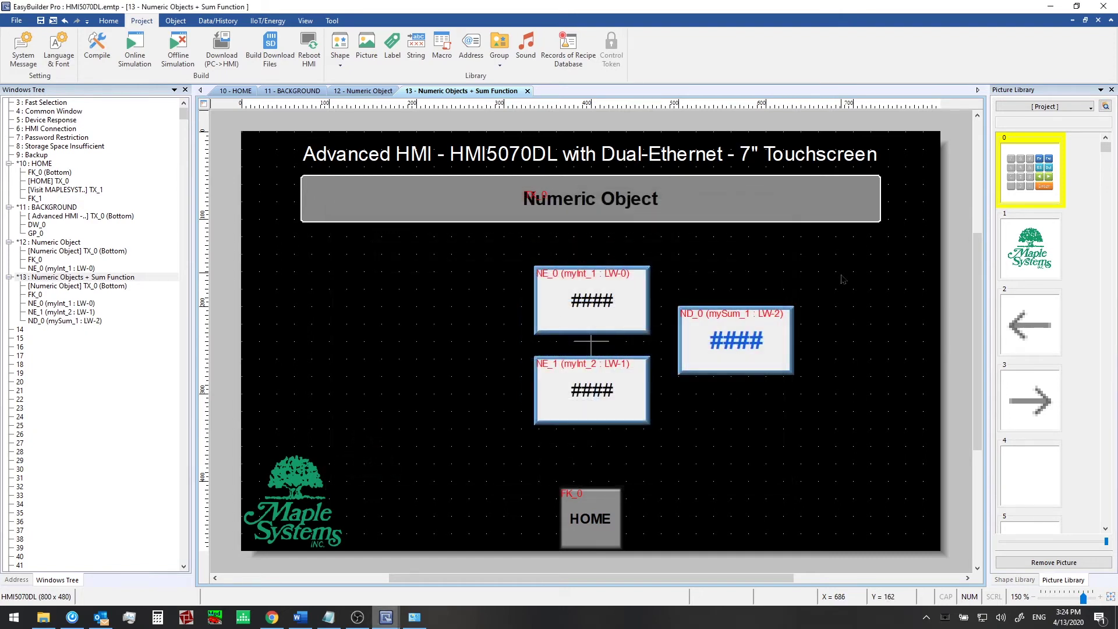
left_click(110, 21)
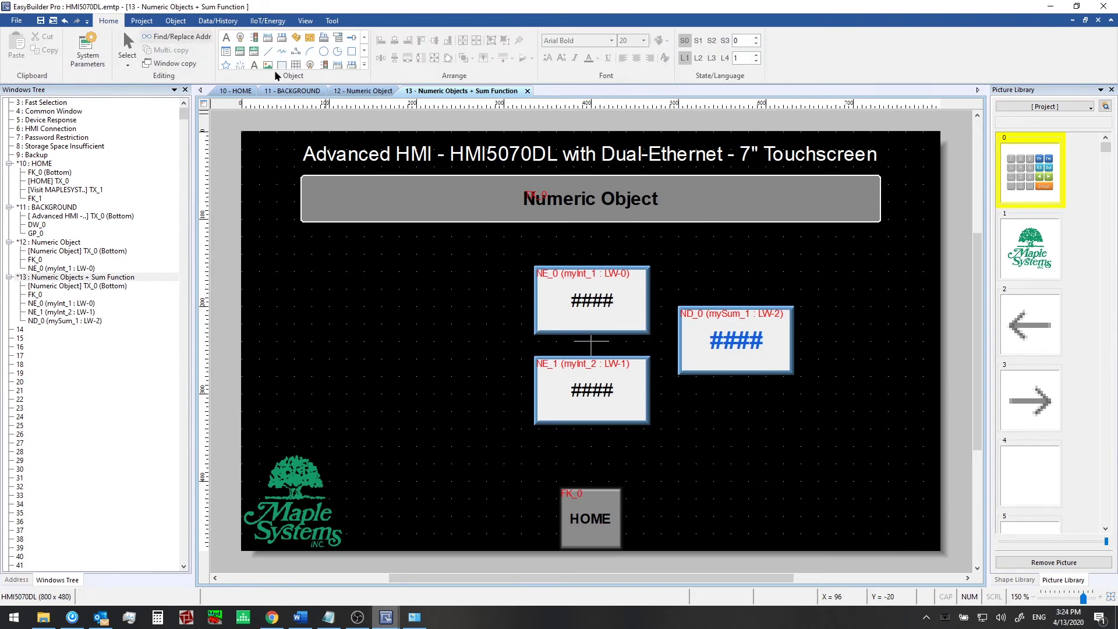
left_click(251, 66)
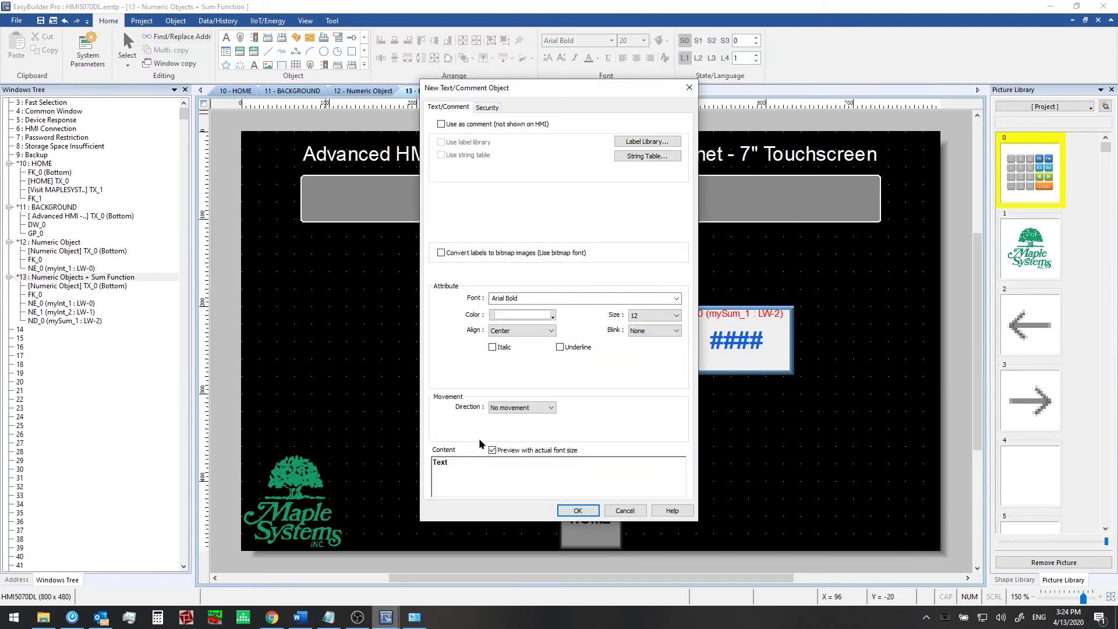
double_click(484, 460)
type("mySum_1")
left_click(571, 511)
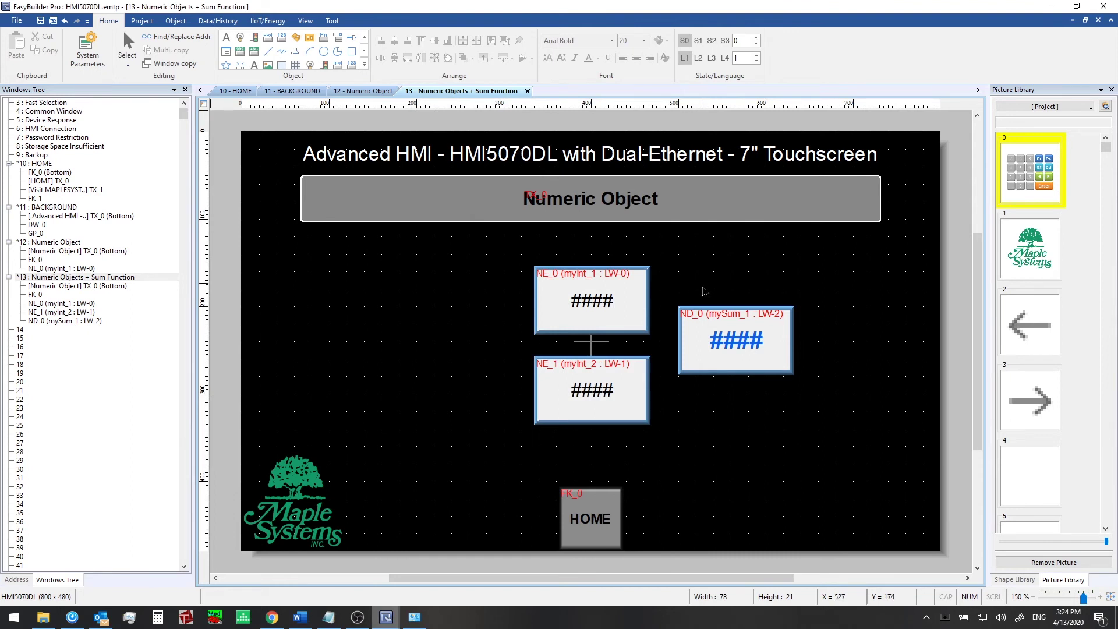
Place the mySum_1 label above the sum display and centre them horizontally
left_click(703, 291)
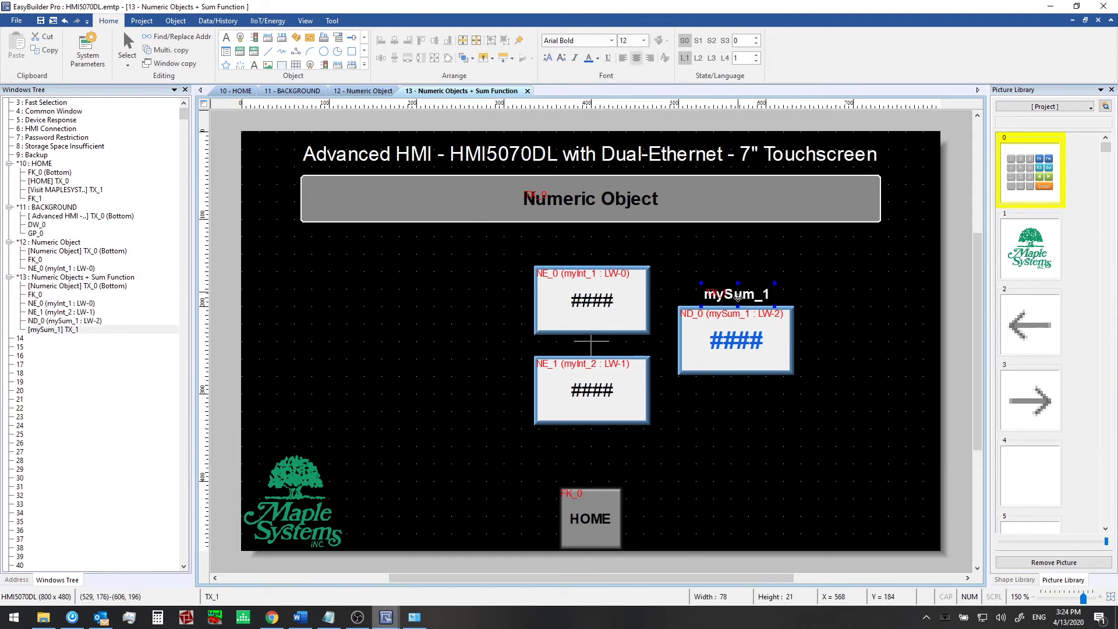
left_click(736, 345, "ctrl")
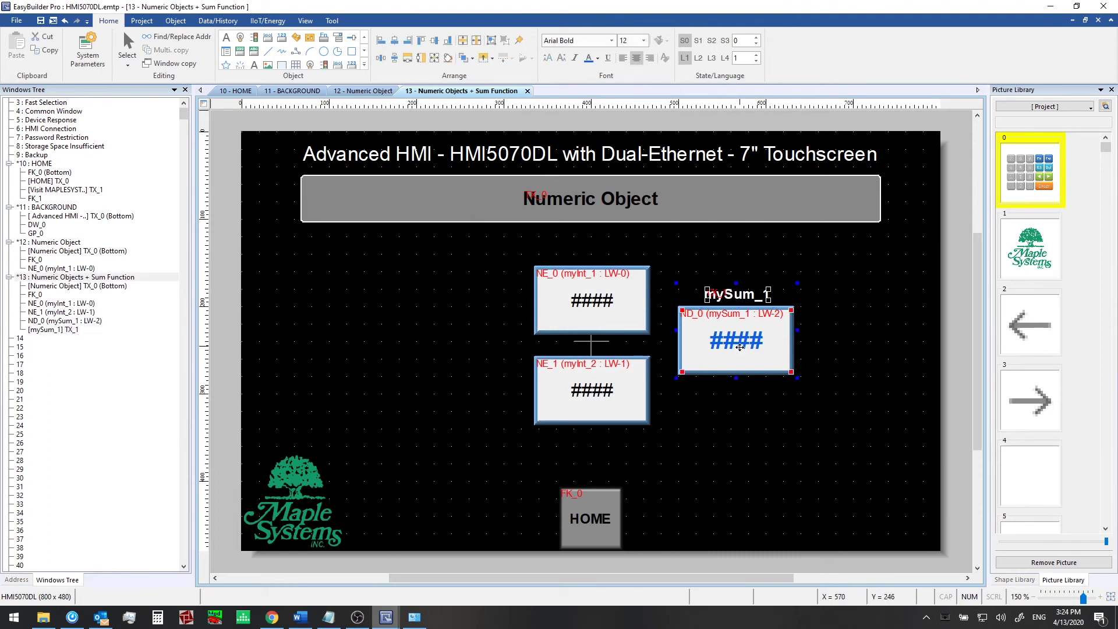
left_click(393, 42)
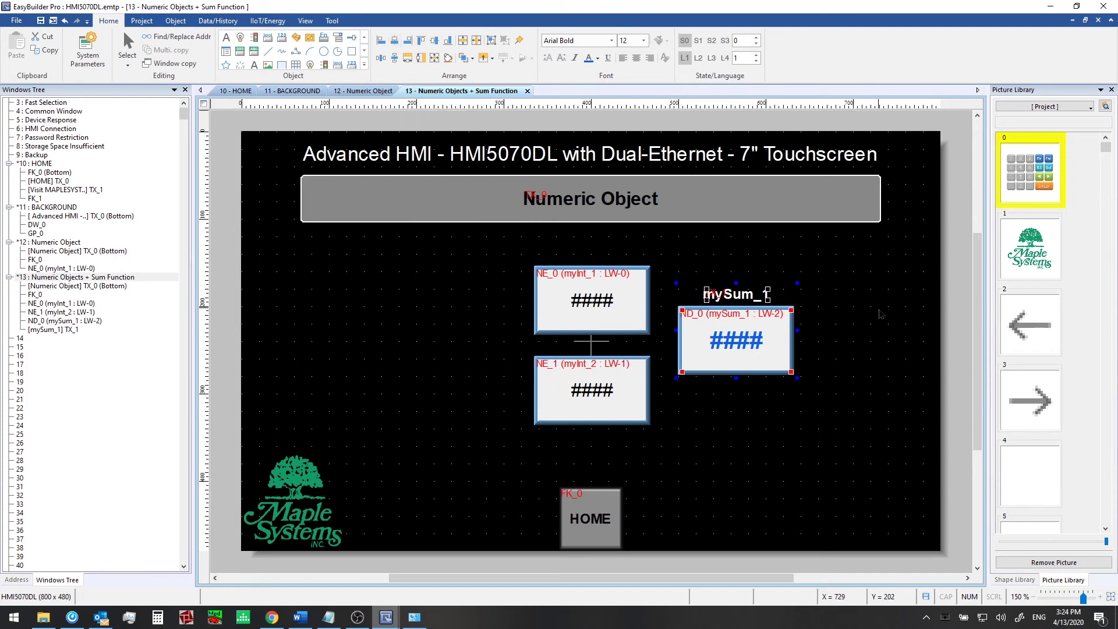
left_click(841, 310)
Run the offline simulation and enter 2 in the top input on Numeric Objects + Sum Function
key("alt+p")
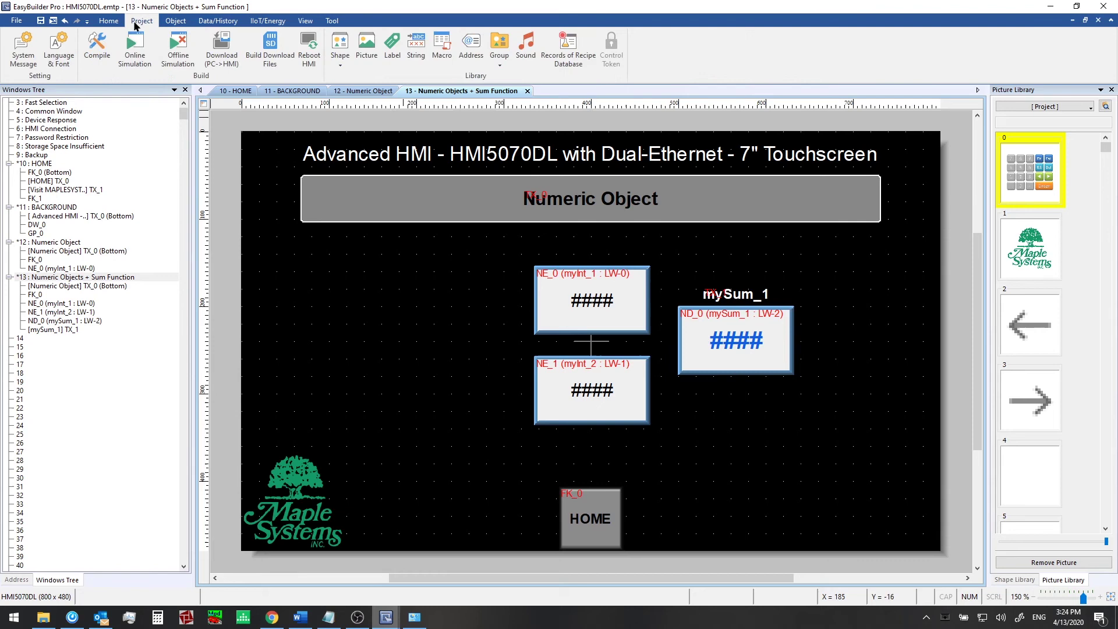
key("c")
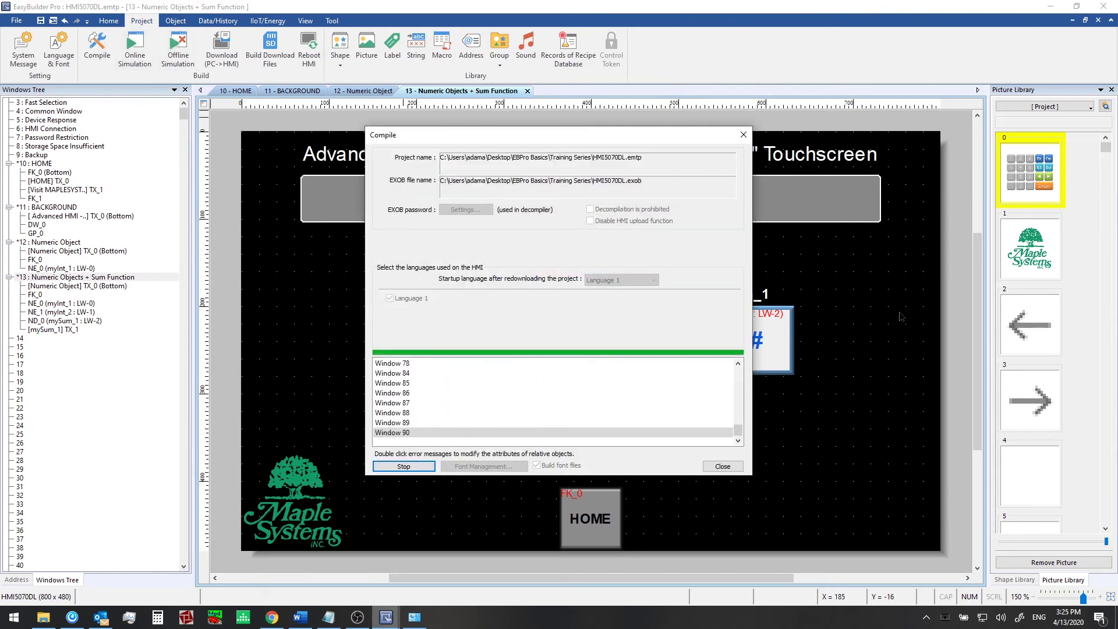
left_click(473, 299)
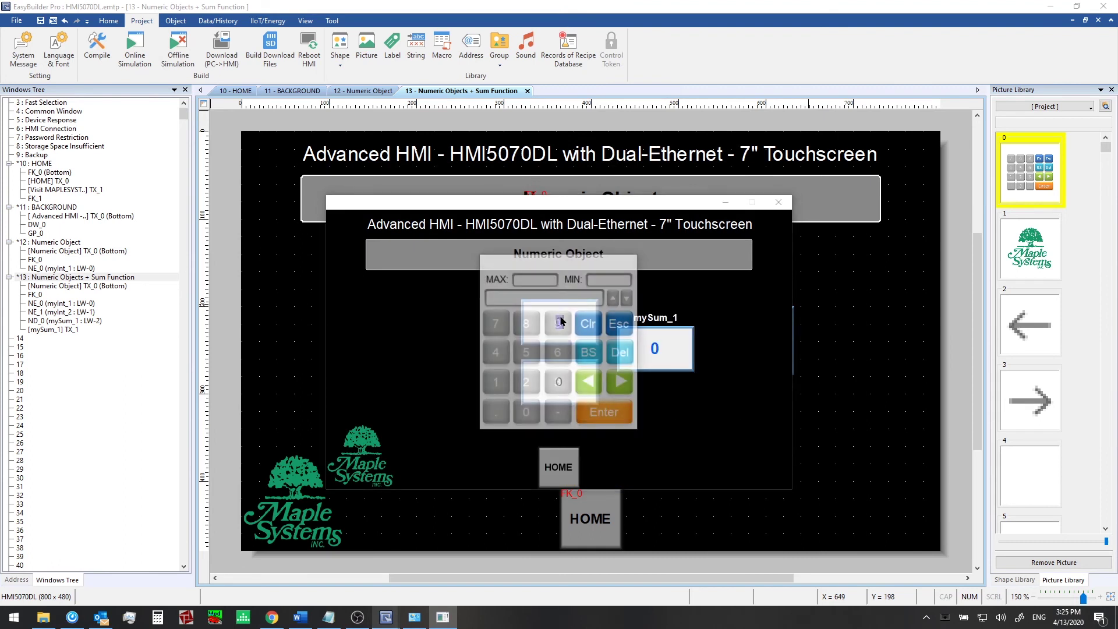
left_click(526, 382)
left_click(604, 412)
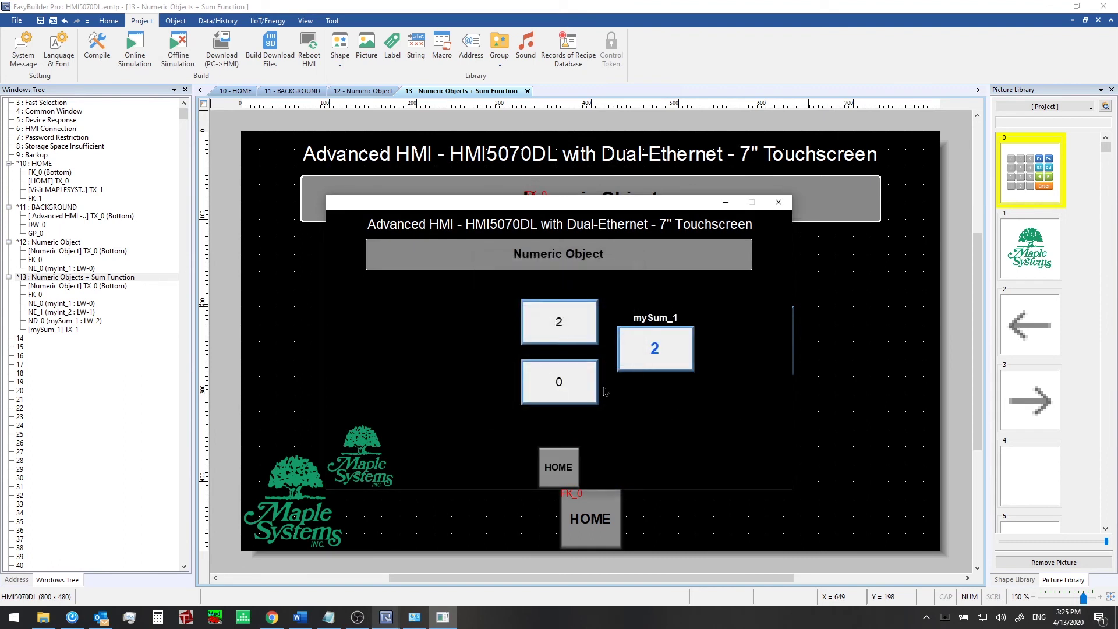